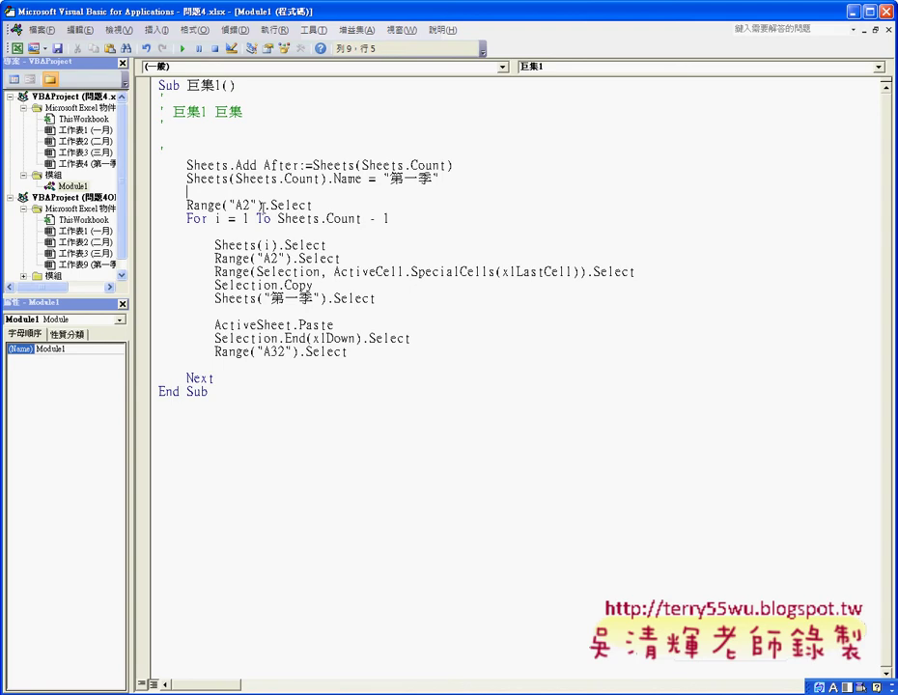
Comment out the Range("A2").Select line above the For loop with an apostrophe
drag(379, 205, 137, 205)
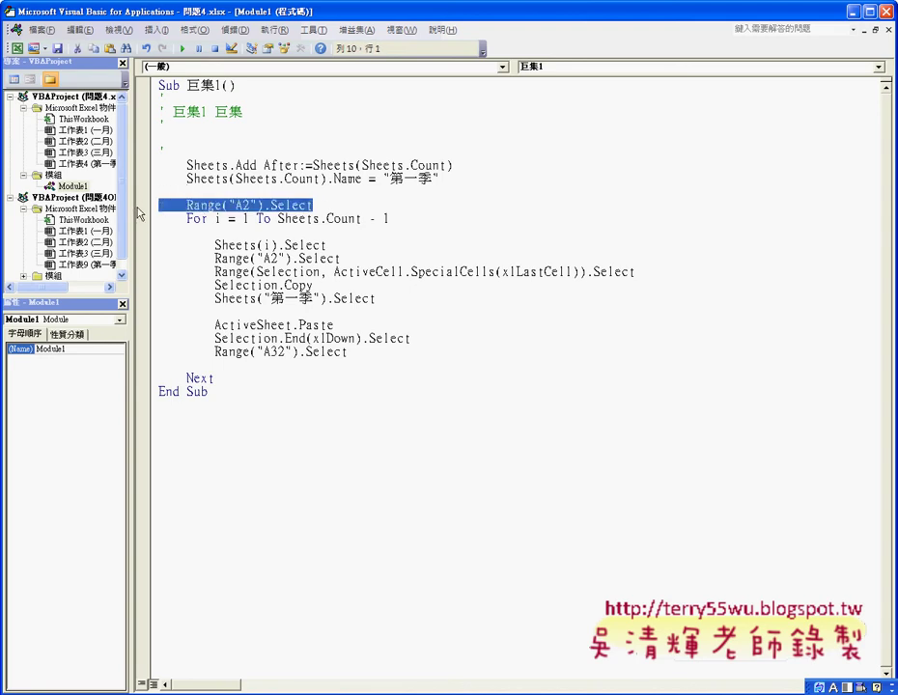
key(End)
key(Home)
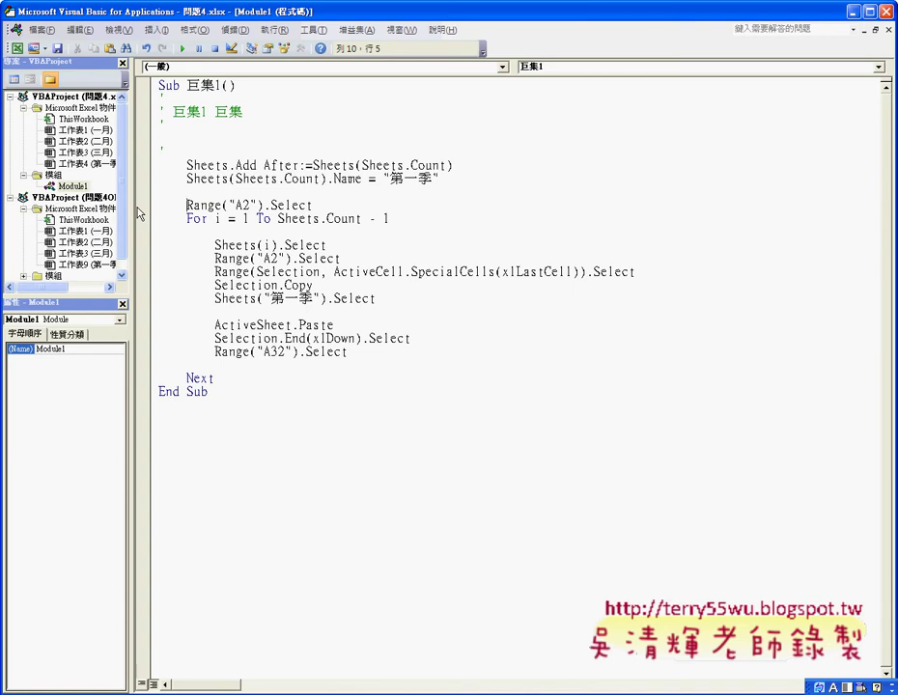
text(')
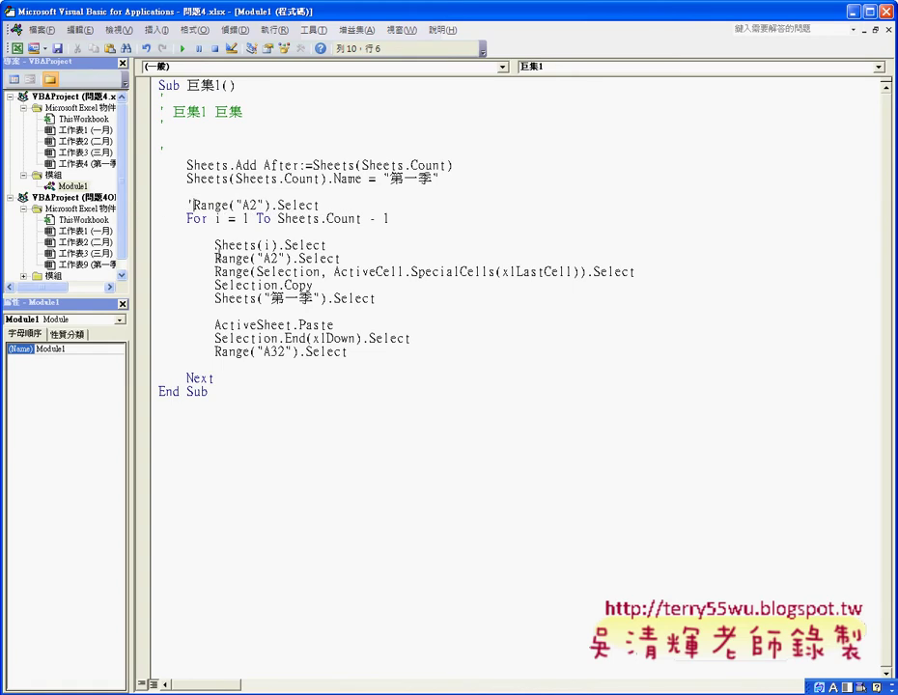
click(253, 284)
click(318, 325)
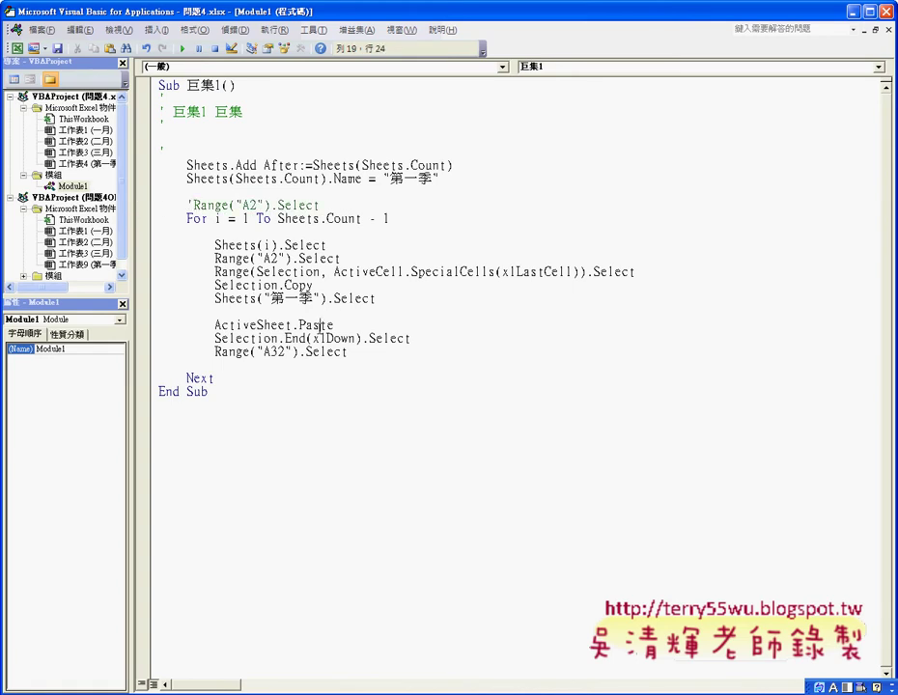
click(326, 339)
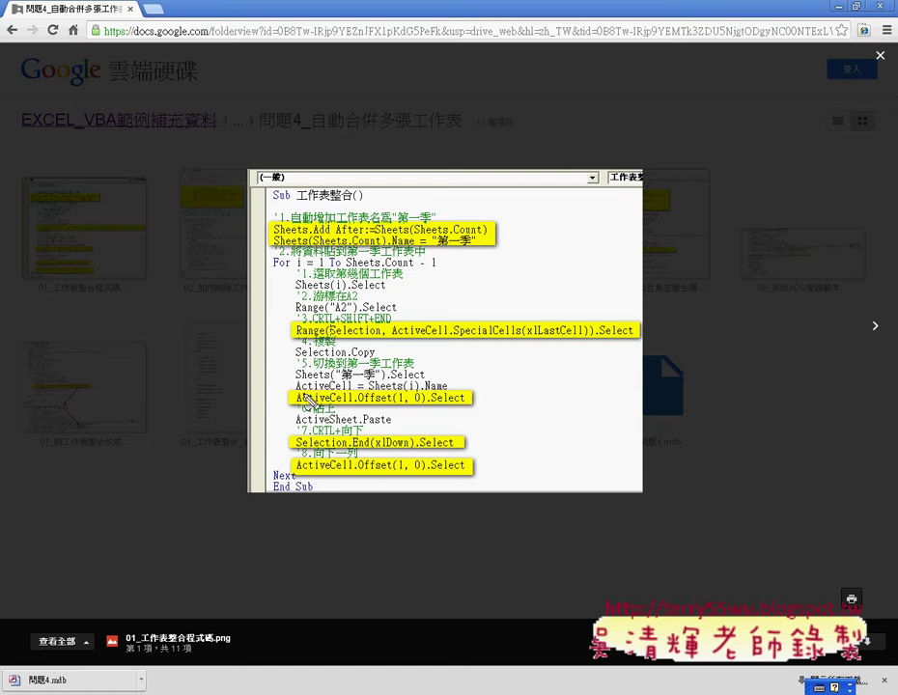
drag(299, 398, 349, 397)
drag(372, 401, 428, 403)
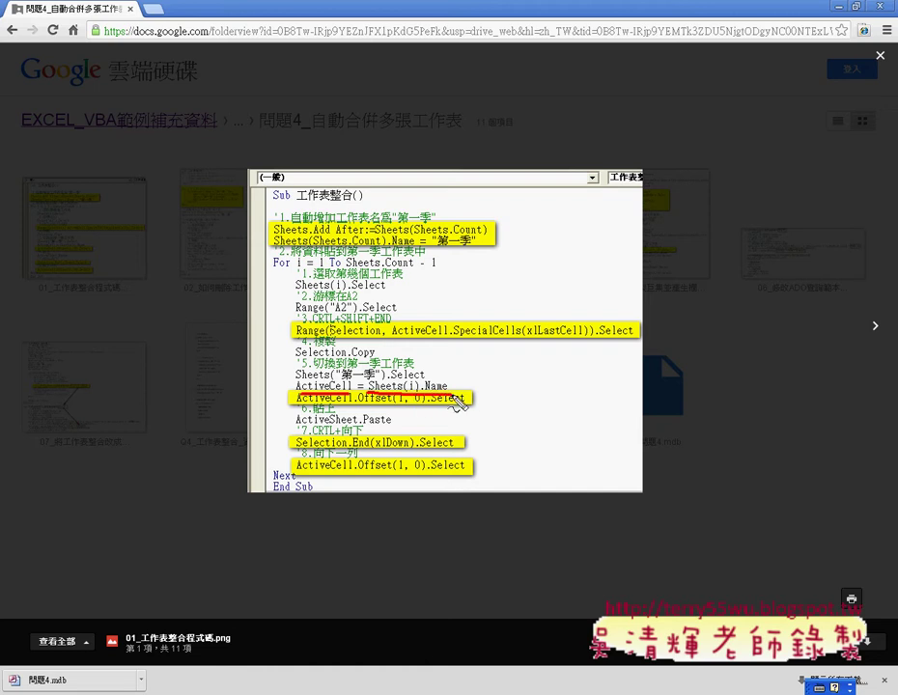
drag(428, 379, 448, 390)
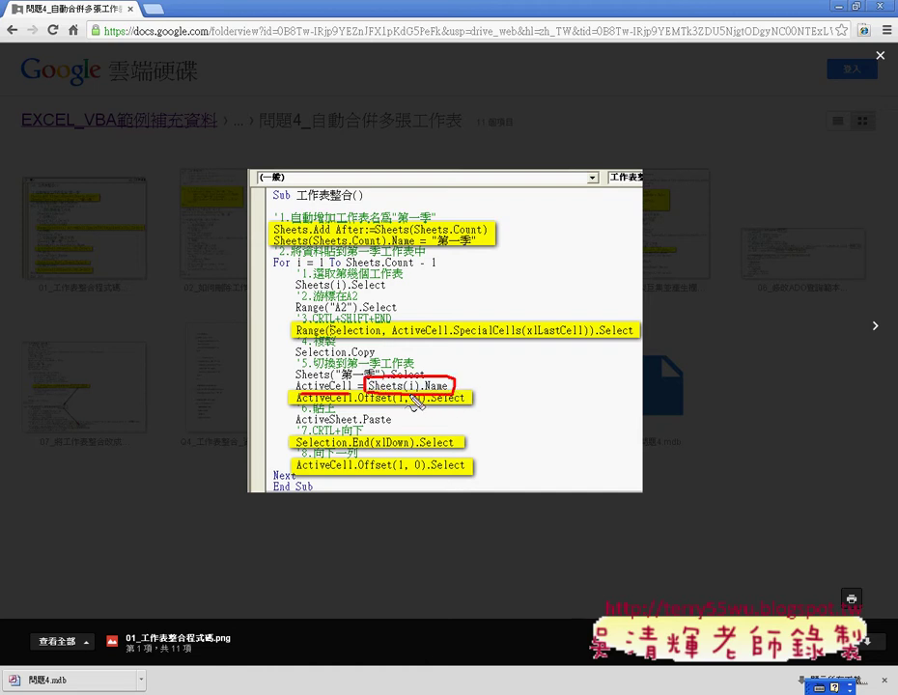
drag(411, 384, 415, 395)
mouse_move(386, 371)
mouse_down()
mouse_move(361, 383)
mouse_move(368, 393)
mouse_up()
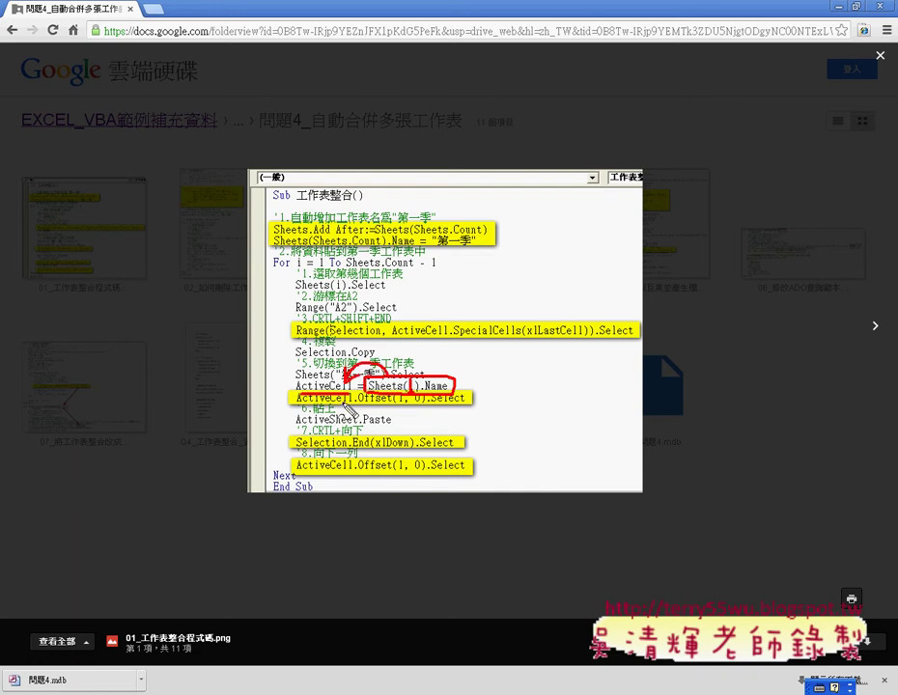
key(Escape)
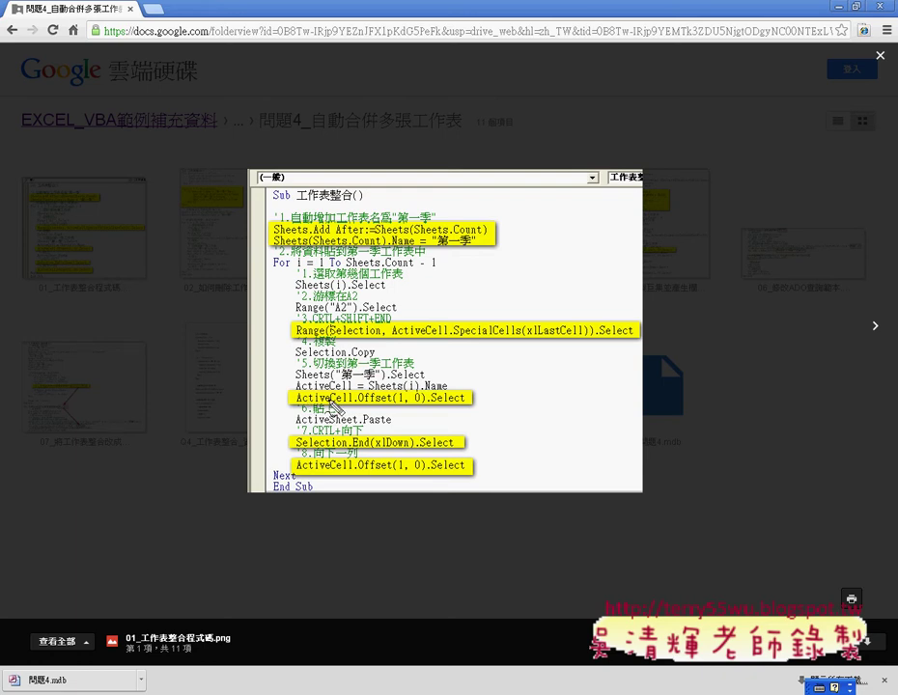
drag(355, 407, 393, 408)
drag(421, 406, 404, 406)
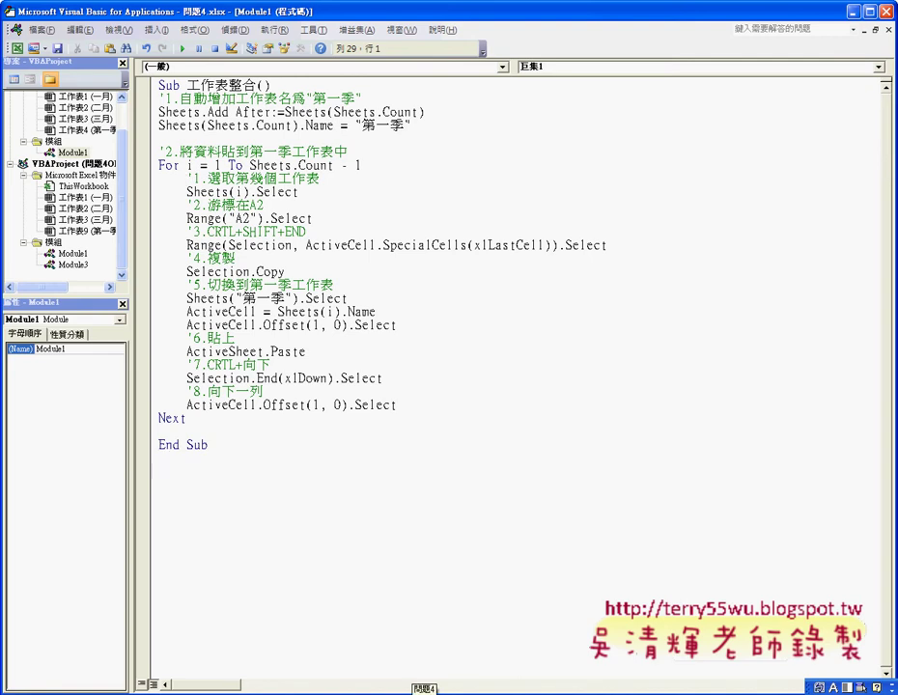
Switch to the 問題4 workbook and check the 二月, 三月 and 第一季 sheets
click(423, 688)
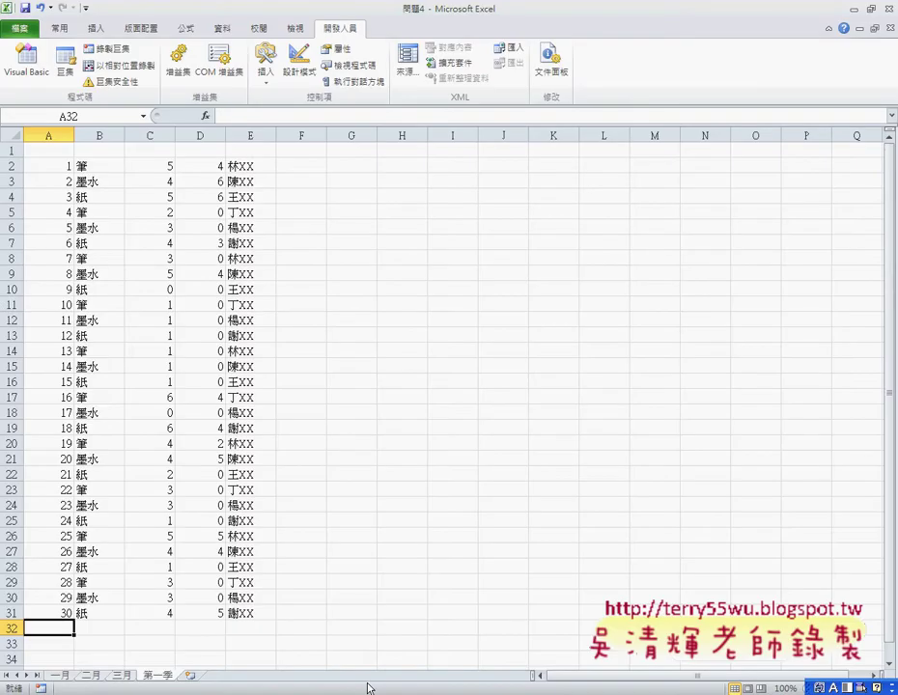
click(85, 678)
click(120, 678)
click(157, 678)
Clear A1:F34 on the 第一季 sheet and return to the VBA editor
click(137, 642)
drag(137, 642, 14, 184)
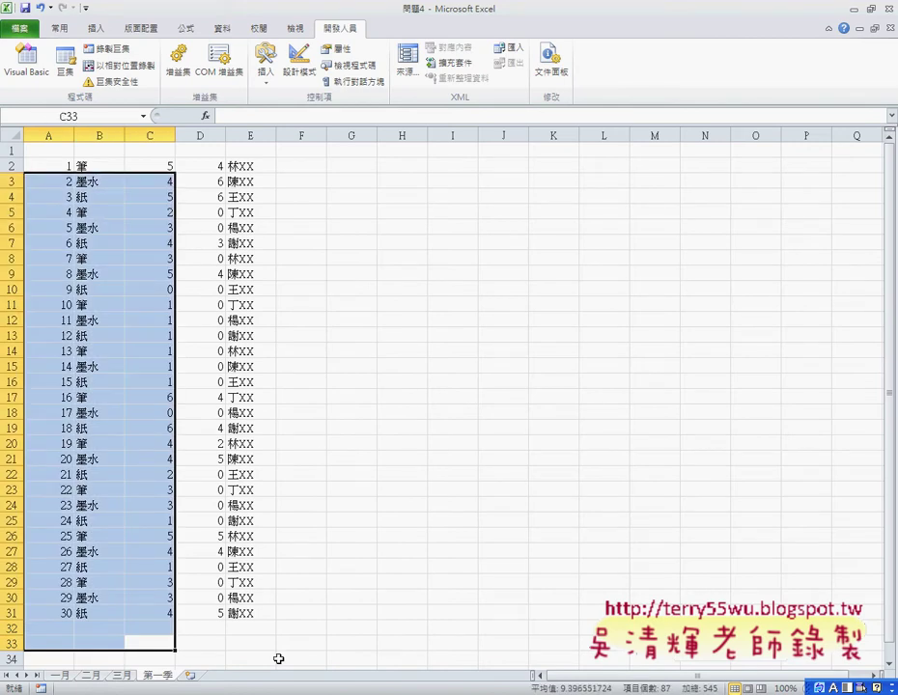
mouse_move(290, 658)
mouse_down()
mouse_move(13, 293)
mouse_move(13, 145)
mouse_up()
key(Delete)
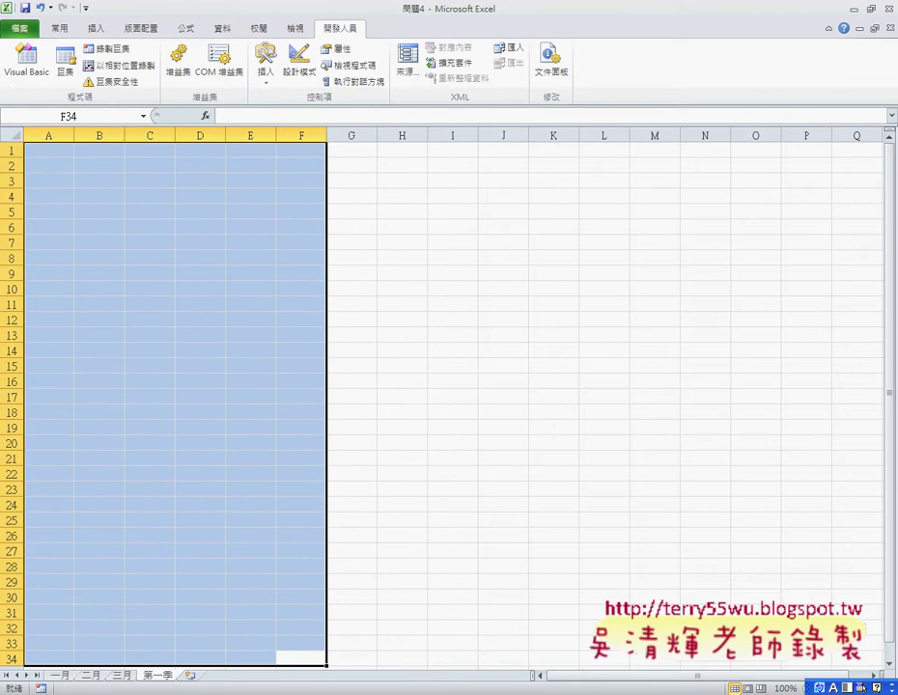
key(alt+F11)
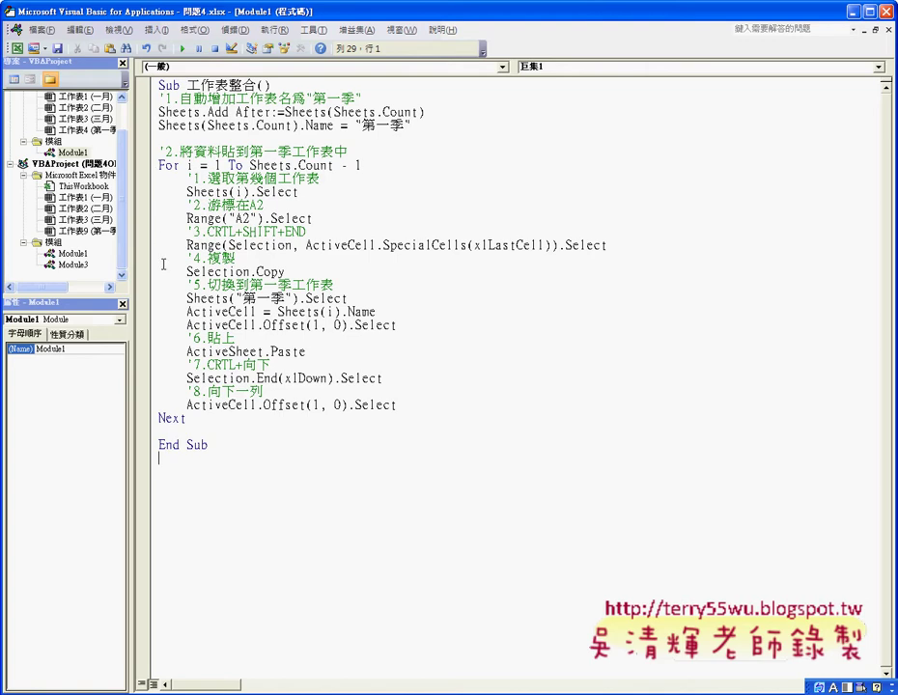
drag(187, 192, 327, 196)
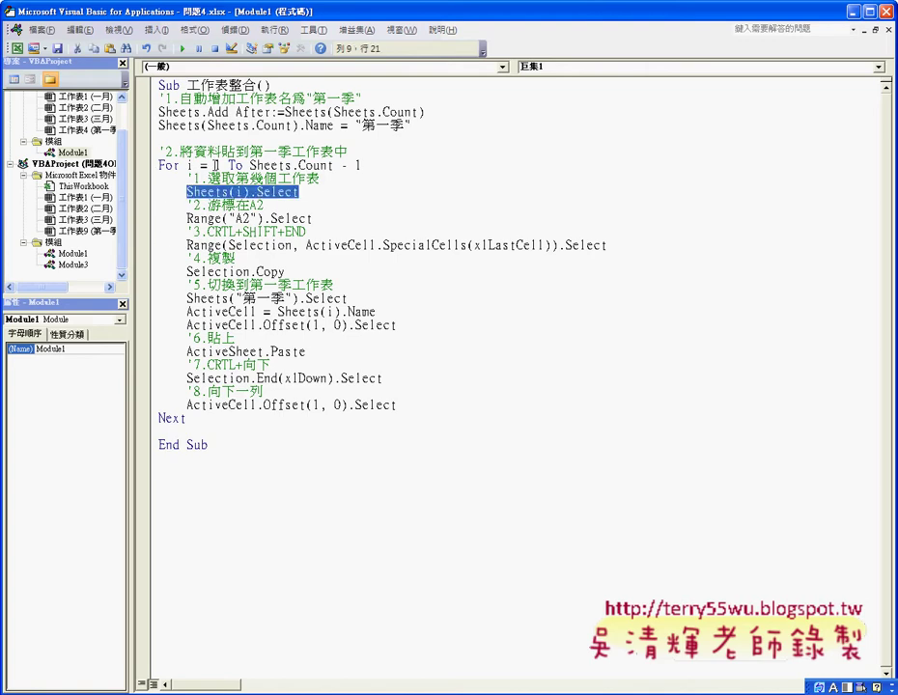
drag(158, 166, 180, 166)
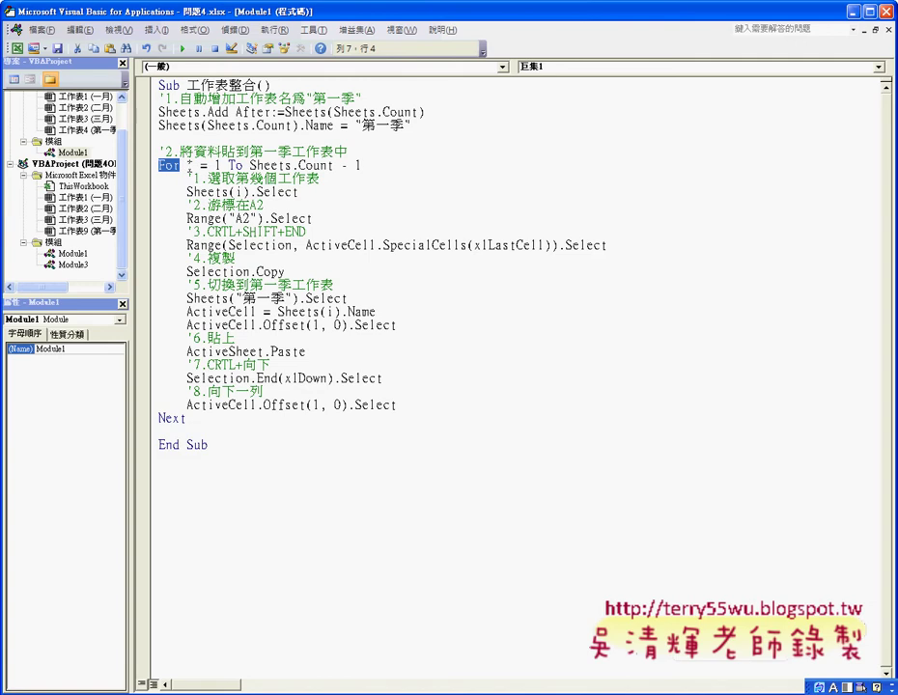
drag(250, 165, 334, 165)
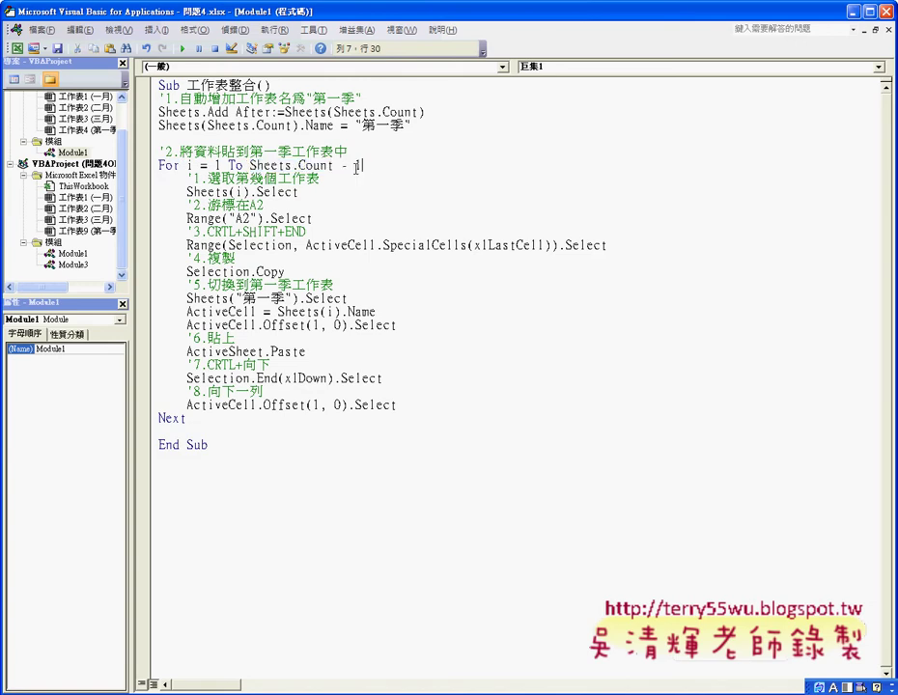
drag(249, 165, 369, 165)
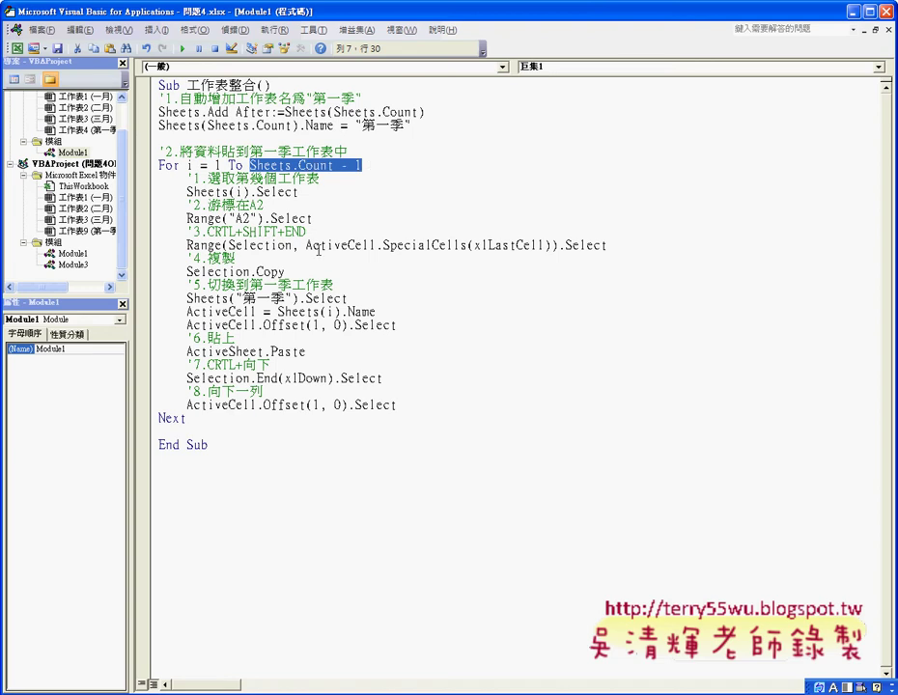
click(224, 219)
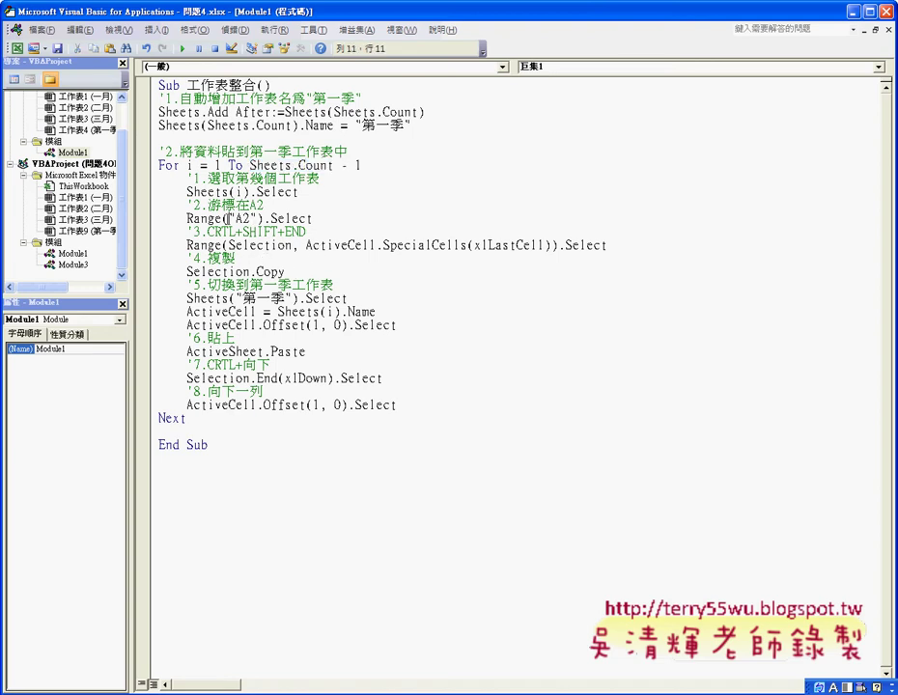
click(283, 245)
click(279, 298)
drag(189, 314, 381, 314)
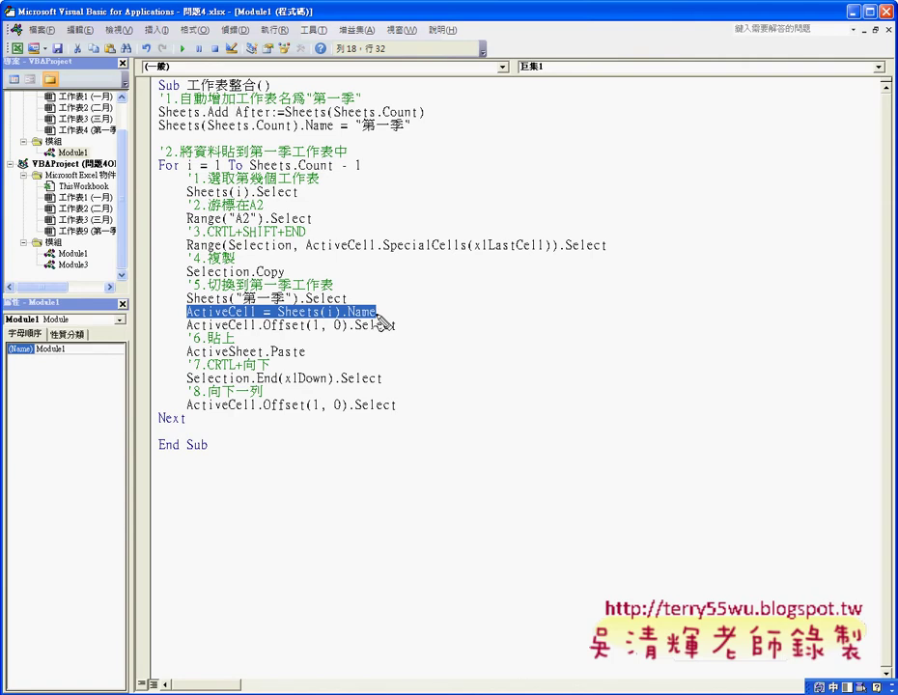
drag(255, 320, 189, 320)
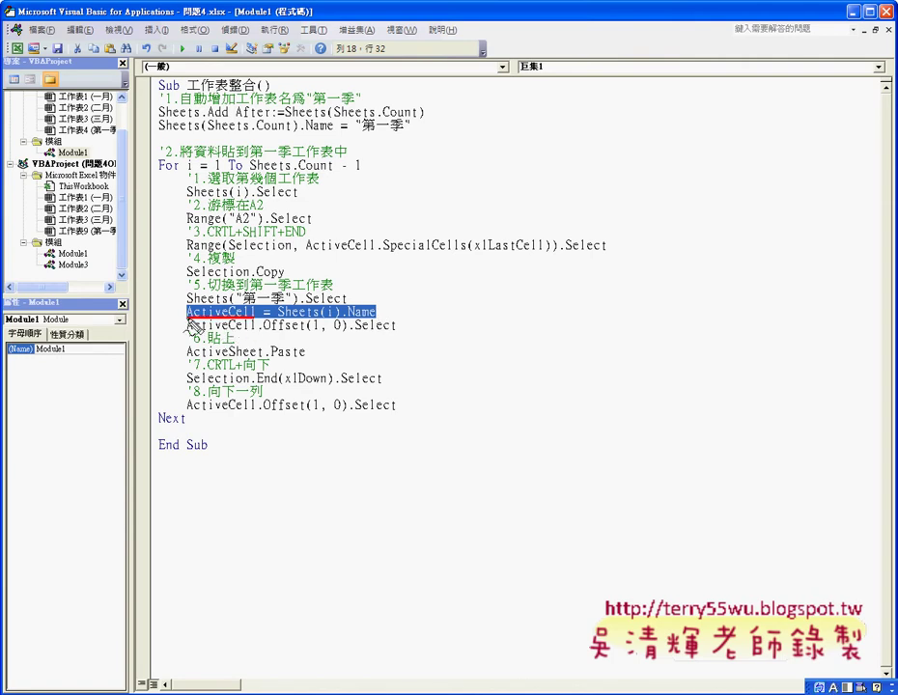
drag(192, 325, 327, 328)
click(193, 177)
drag(214, 174, 325, 172)
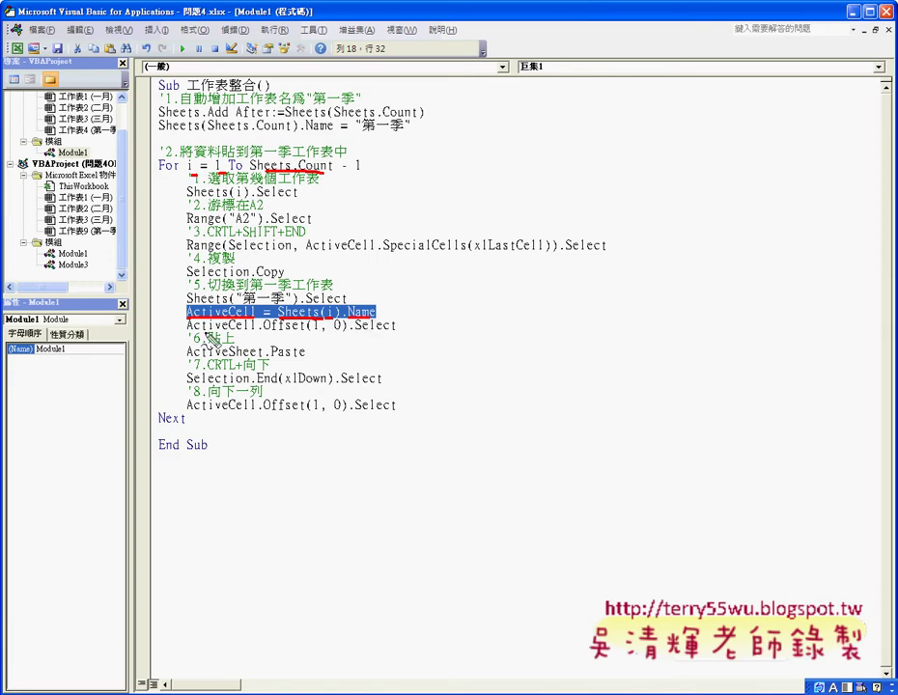
mouse_move(190, 332)
mouse_down()
mouse_move(256, 332)
mouse_move(364, 384)
mouse_up()
drag(194, 414, 265, 416)
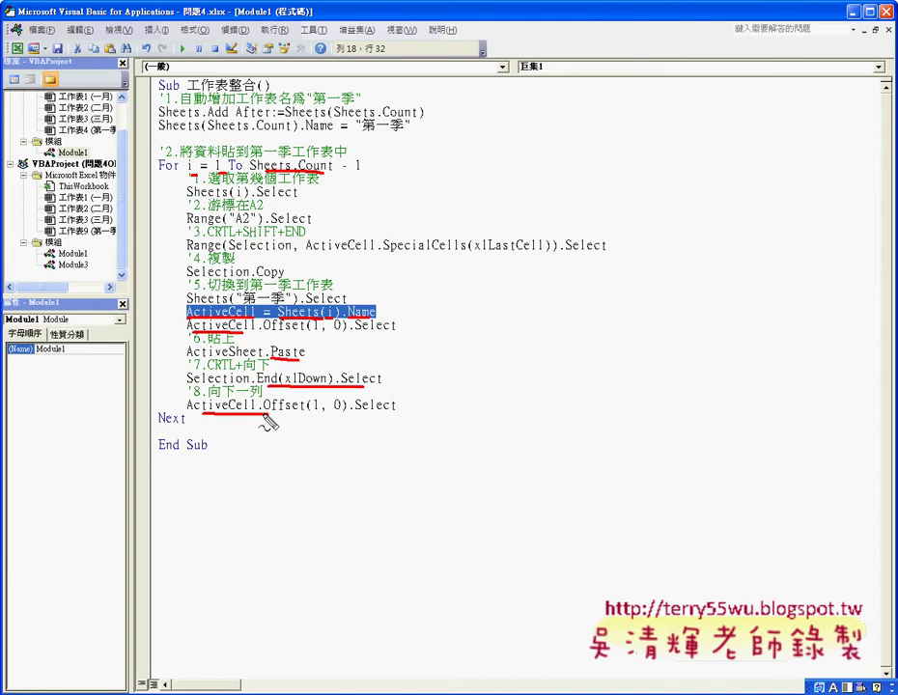
key(Escape)
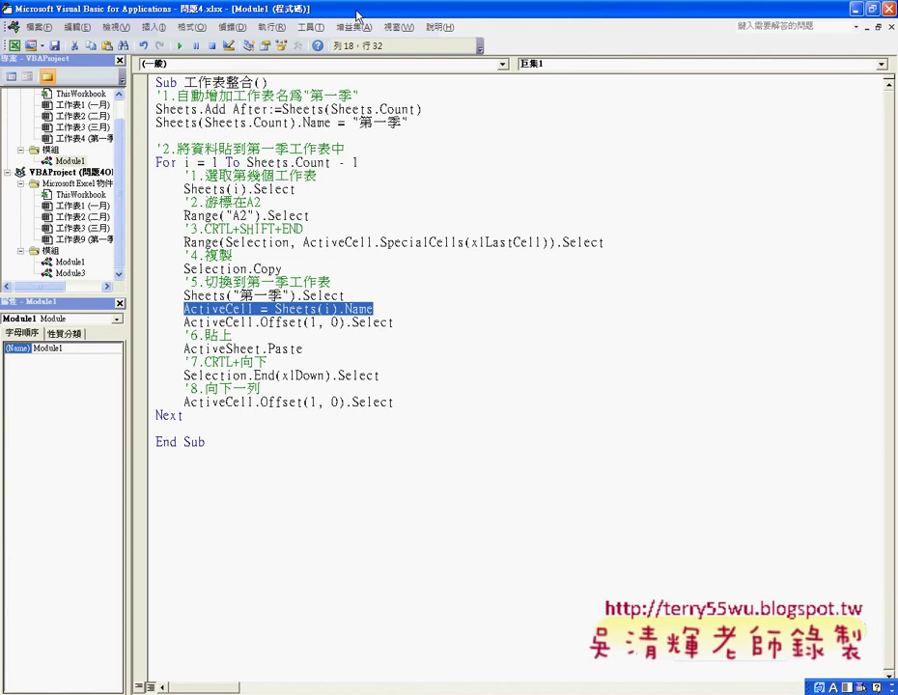
Delete the old 第一季 sheet, then bring up the macro list from the 一月 sheet
drag(346, 22, 599, 19)
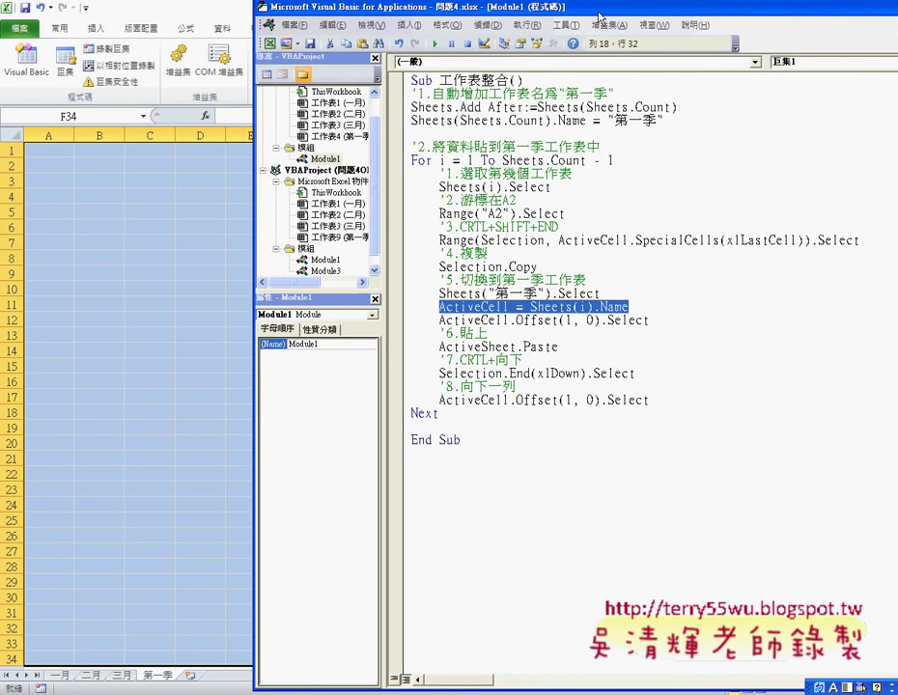
right_click(161, 675)
click(200, 527)
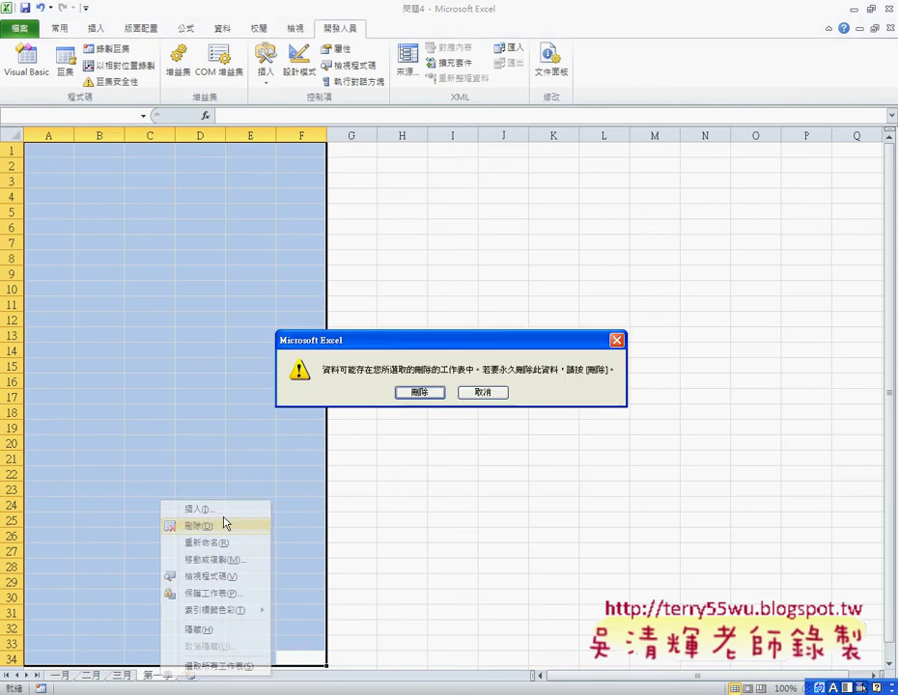
click(409, 392)
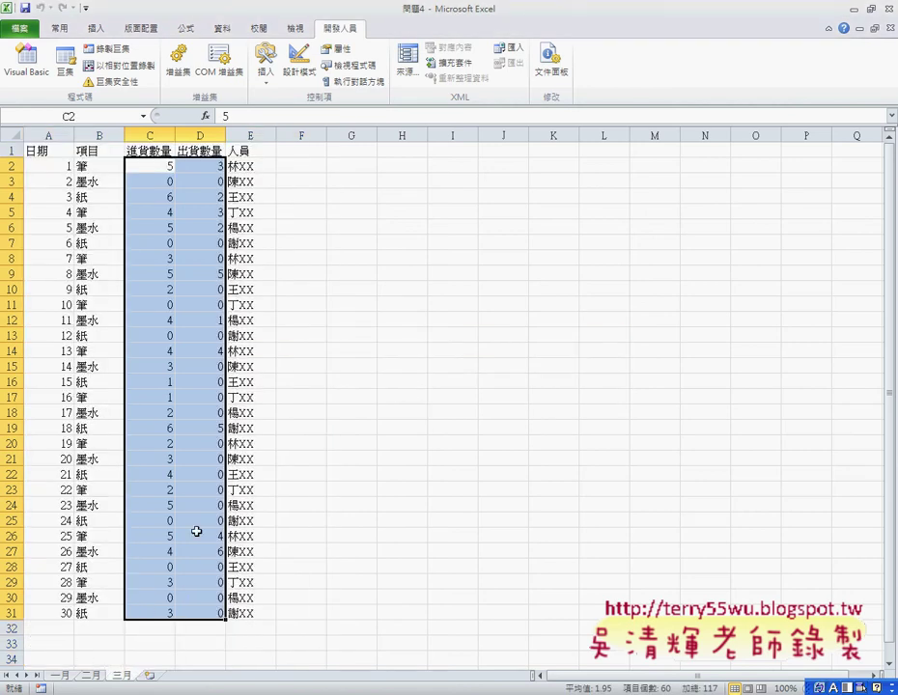
click(92, 676)
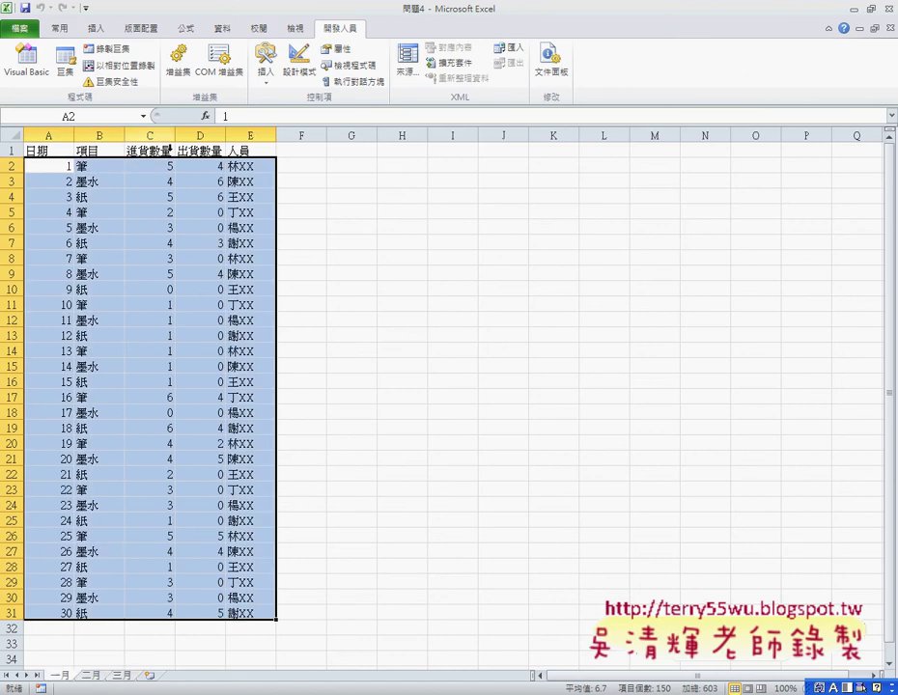
click(75, 77)
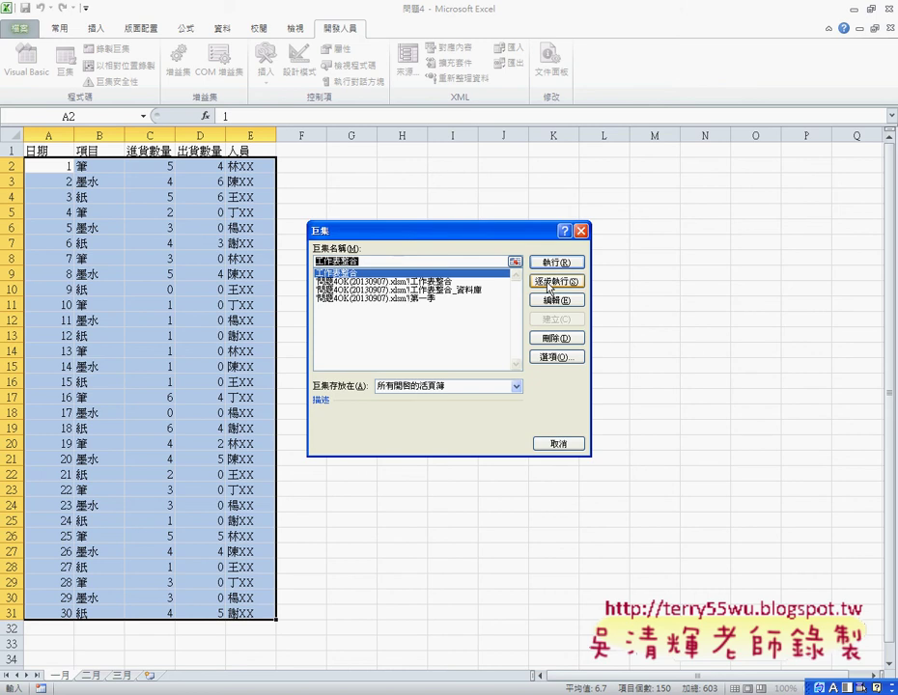
Step into 工作表整合 from the Macros dialog and execute through the Sheets.Add line
click(548, 283)
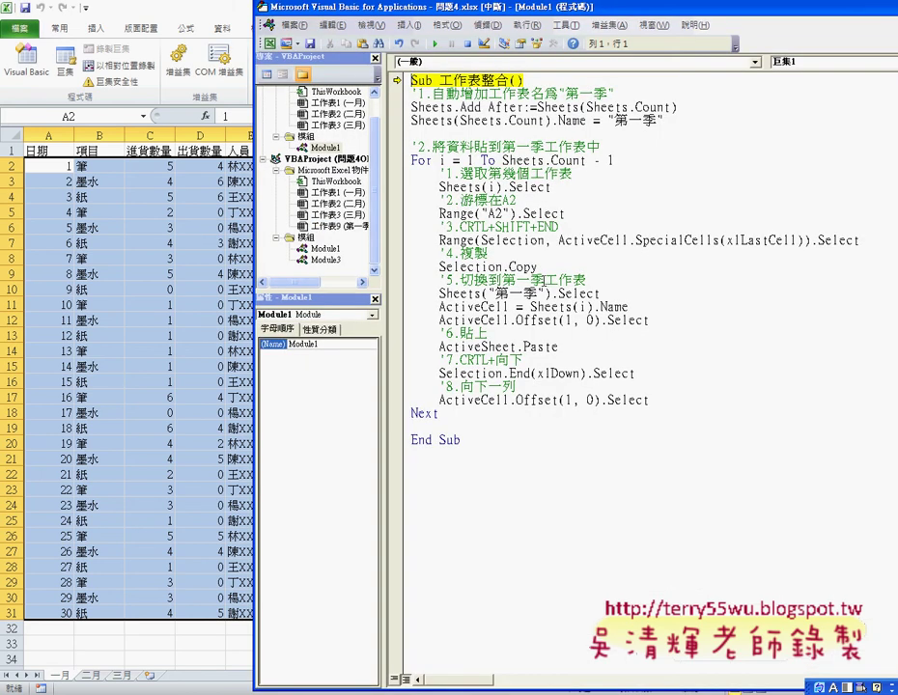
key(F8)
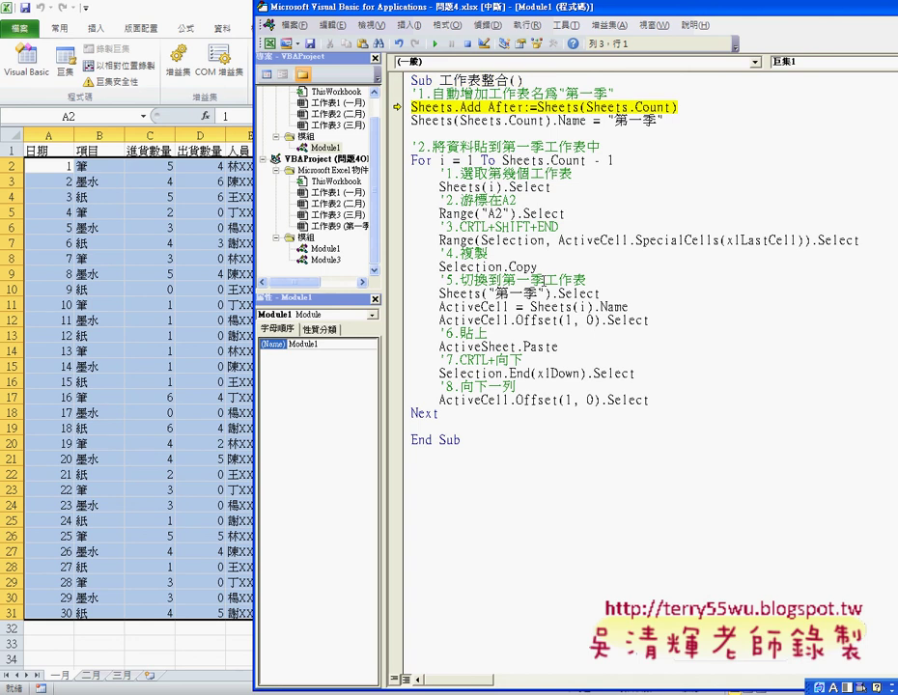
key(F8)
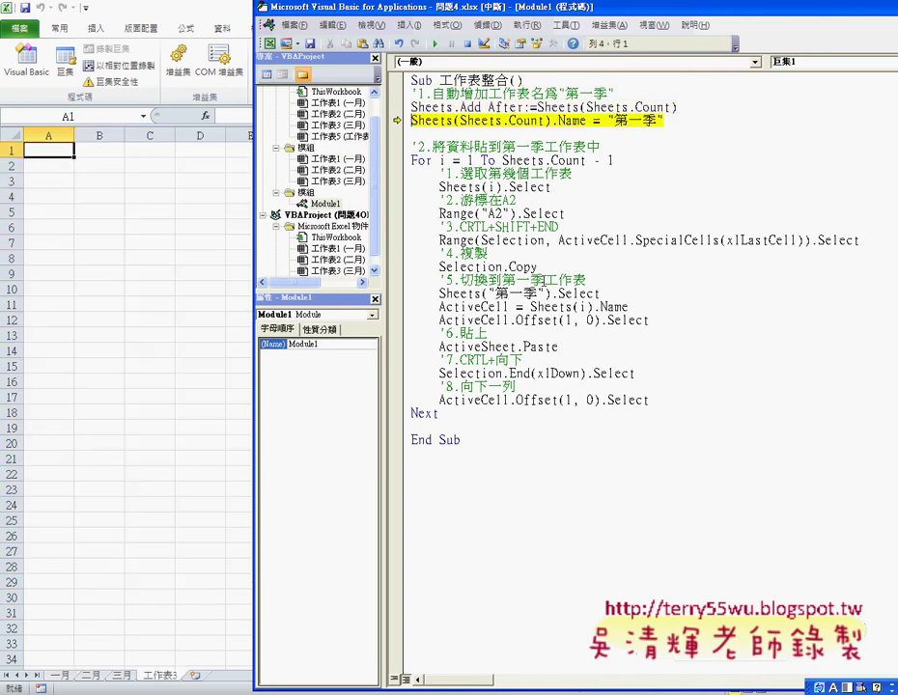